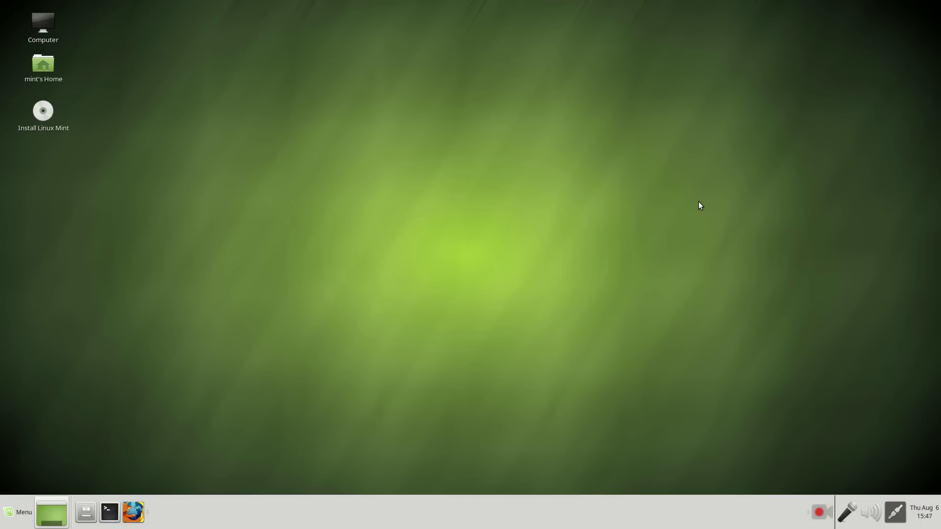
Step: Open the desktop context menu twice, dismissing it each time without running any item
right_click(414, 102)
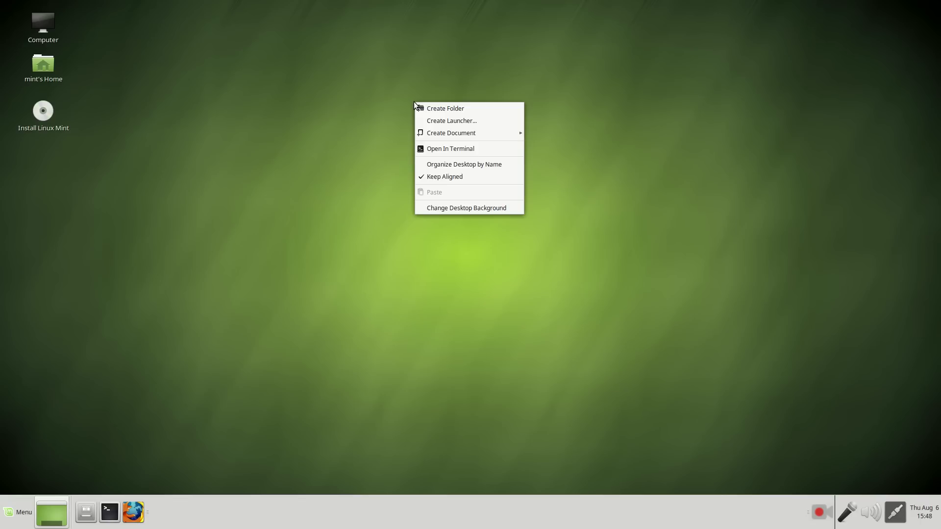
click(335, 137)
right_click(334, 137)
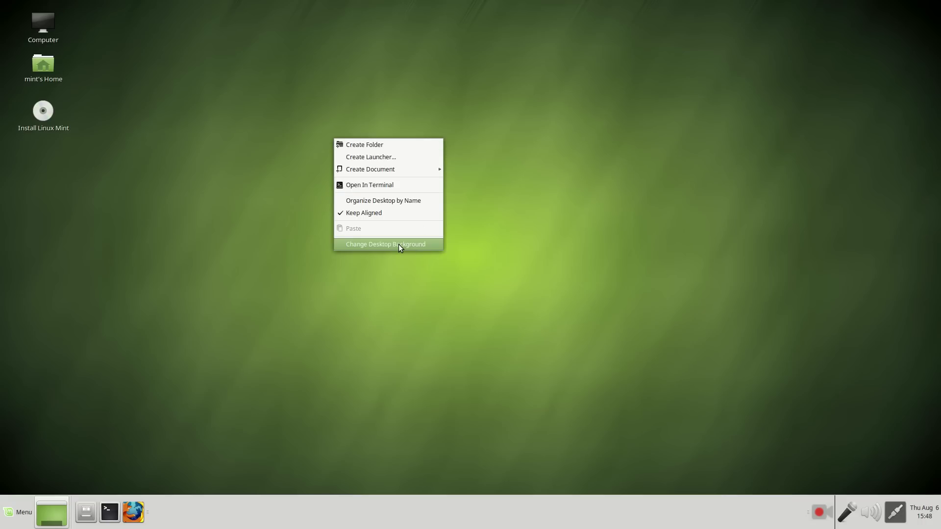
click(396, 327)
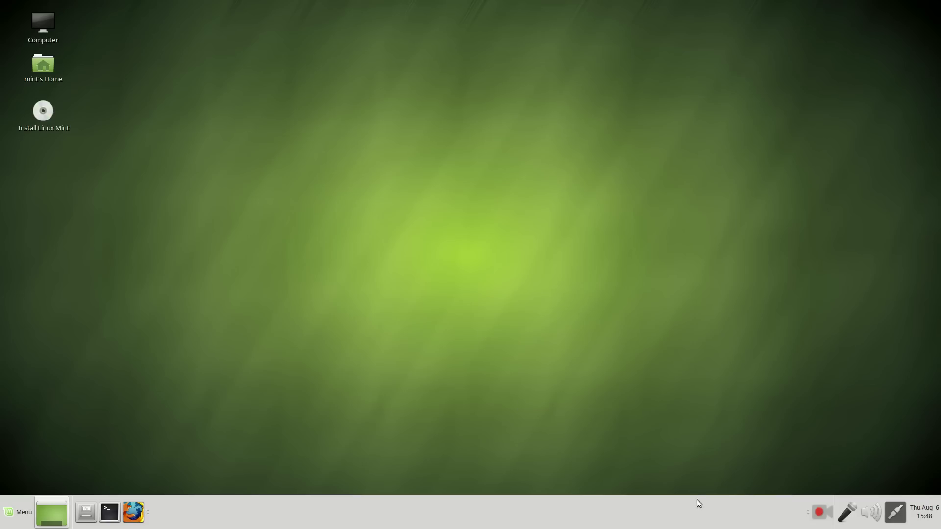
click(922, 512)
click(922, 511)
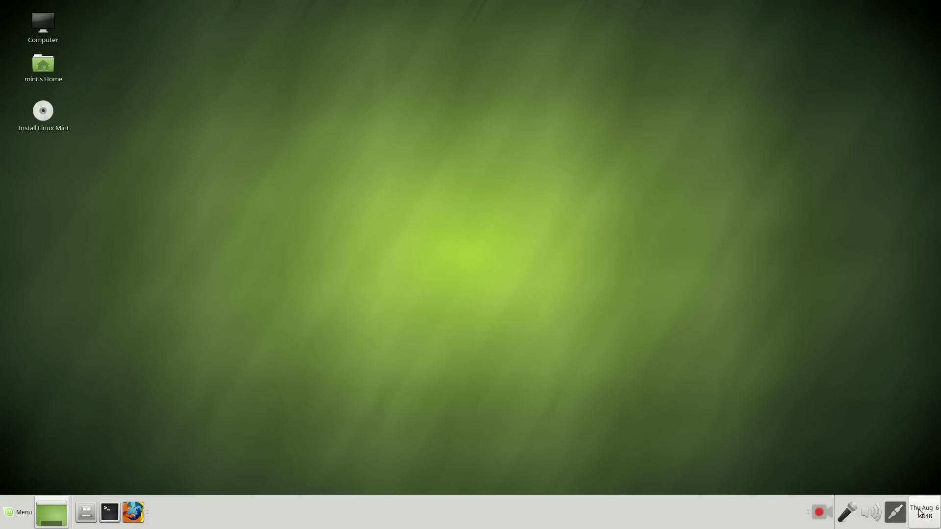
click(900, 512)
click(901, 512)
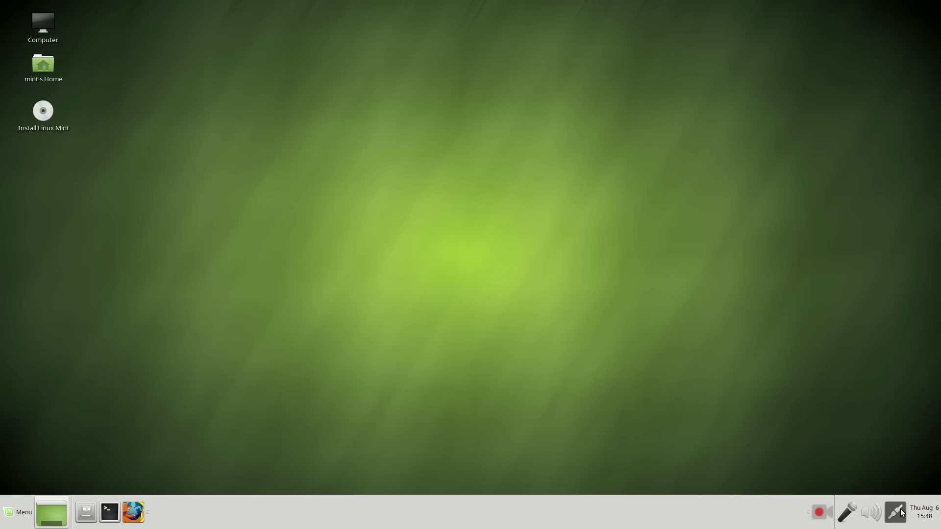
click(875, 515)
right_click(875, 516)
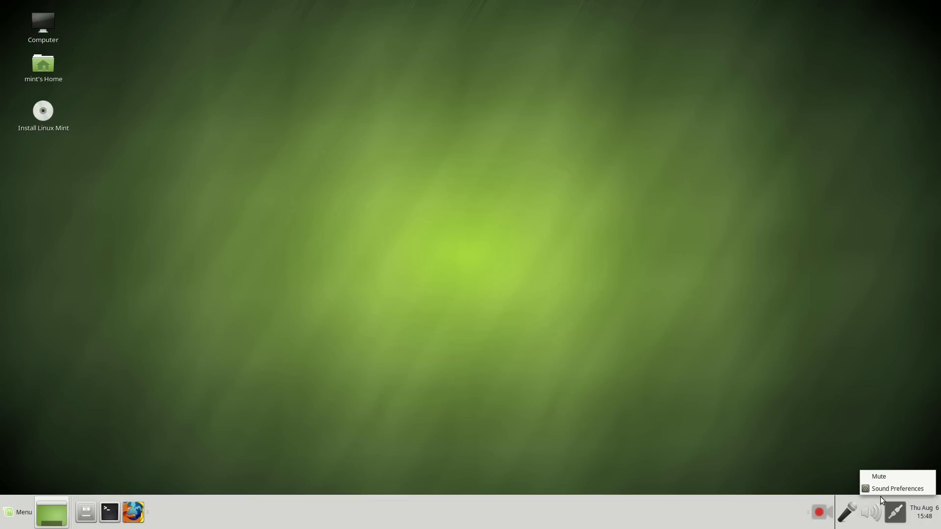
click(880, 490)
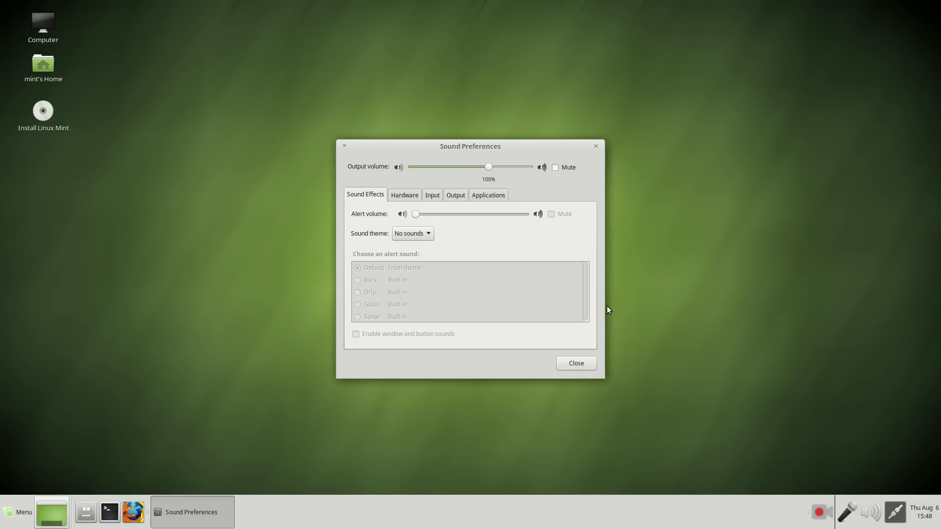
click(429, 197)
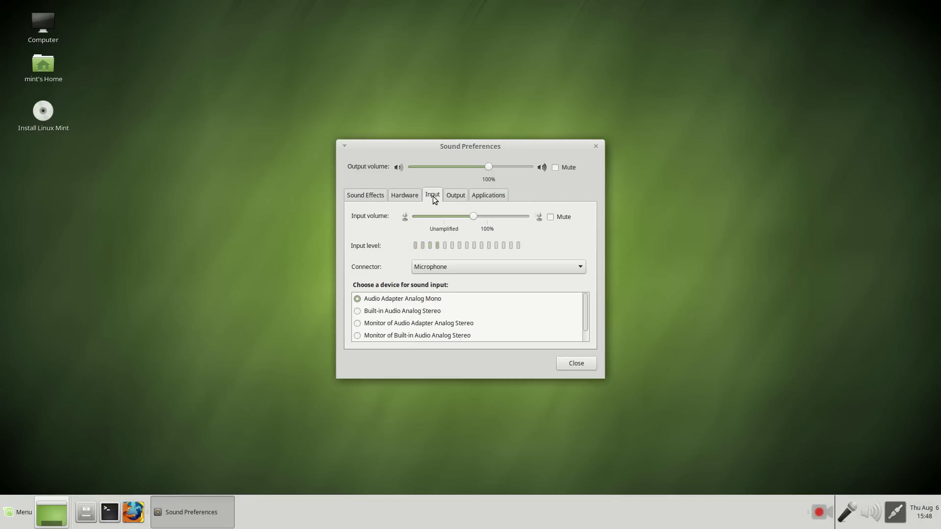
click(596, 146)
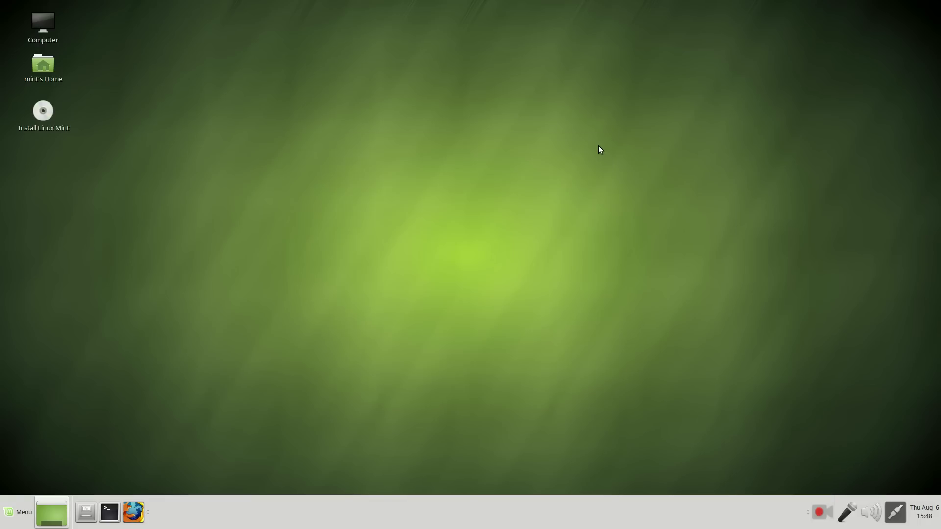
click(819, 508)
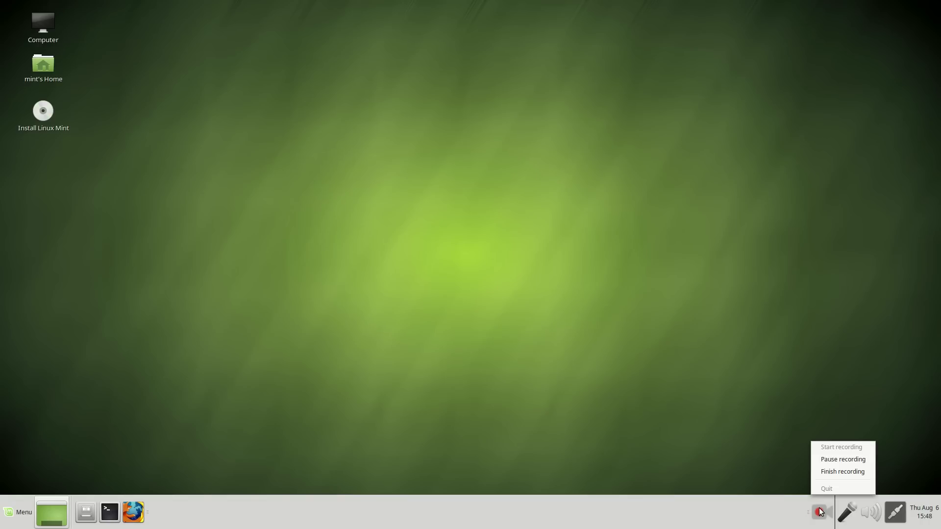
click(740, 452)
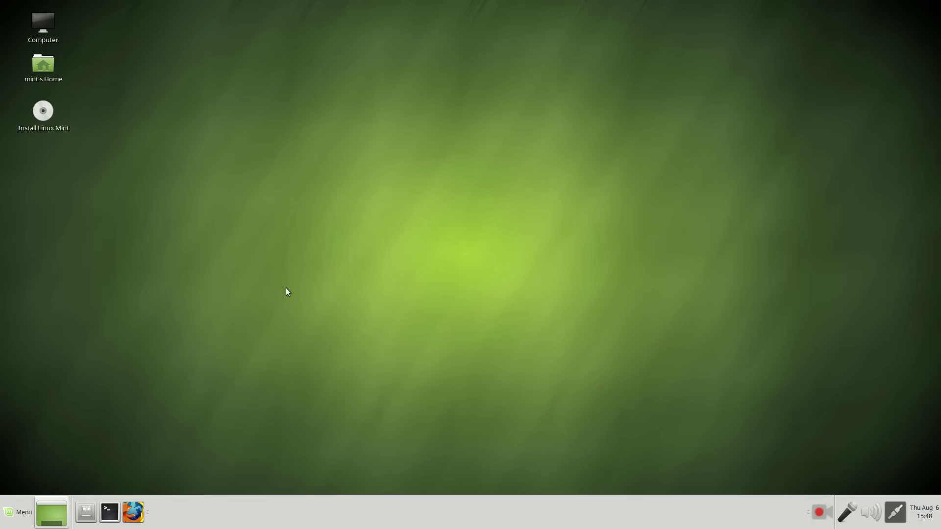
click(53, 118)
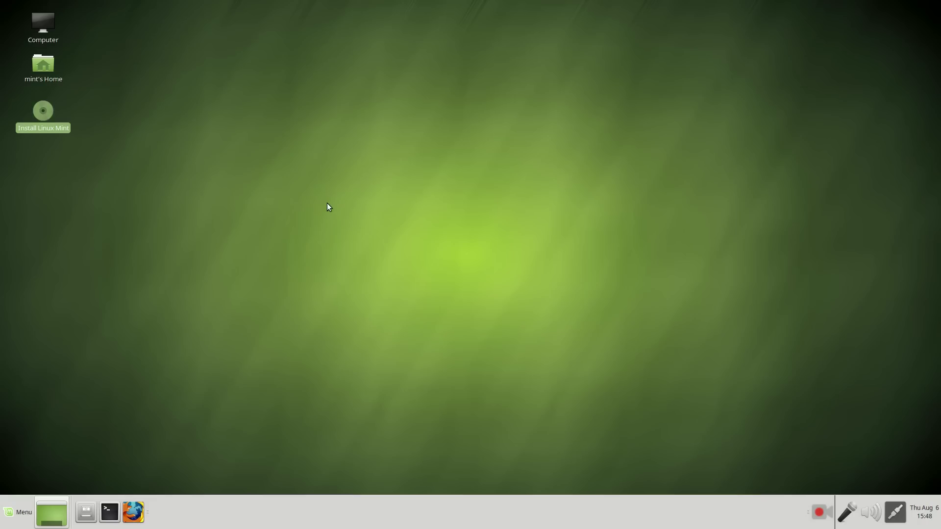
click(501, 305)
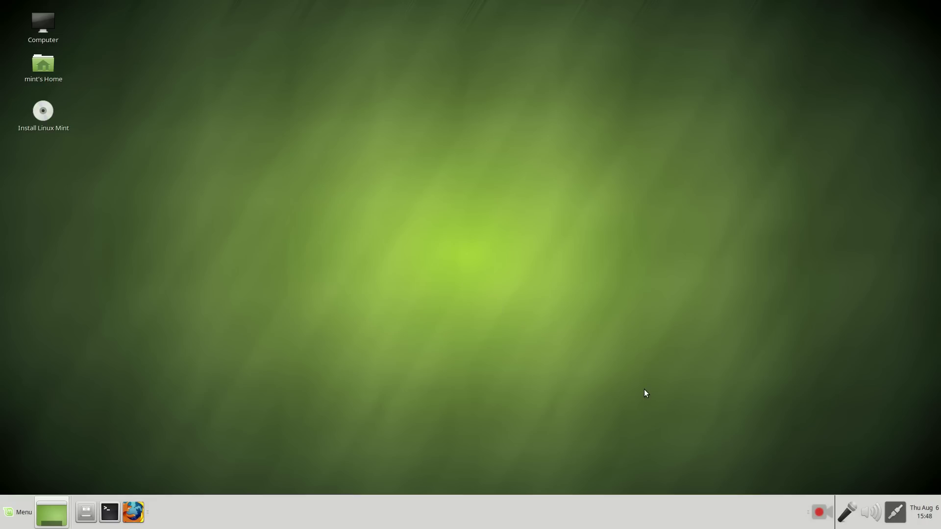
Step: Add the System Monitor load graph applet to the panel and open its resource window
right_click(740, 516)
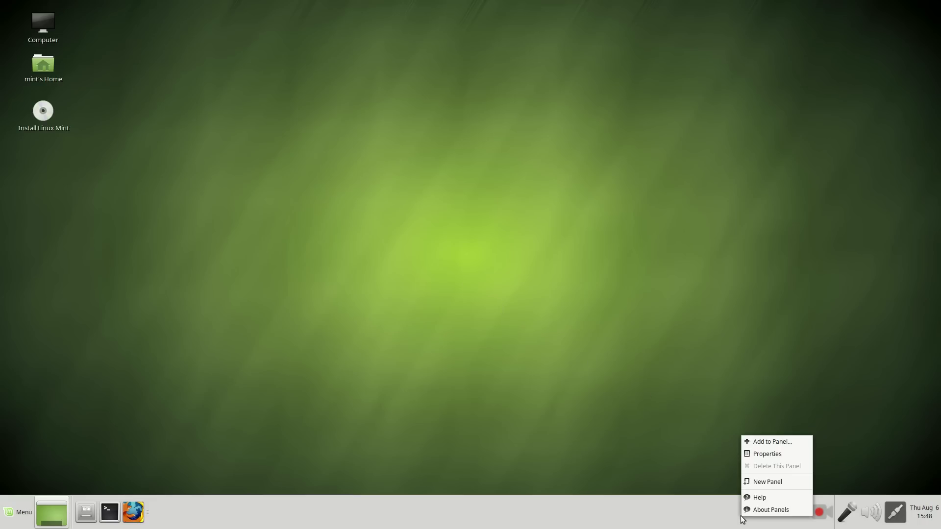
click(782, 442)
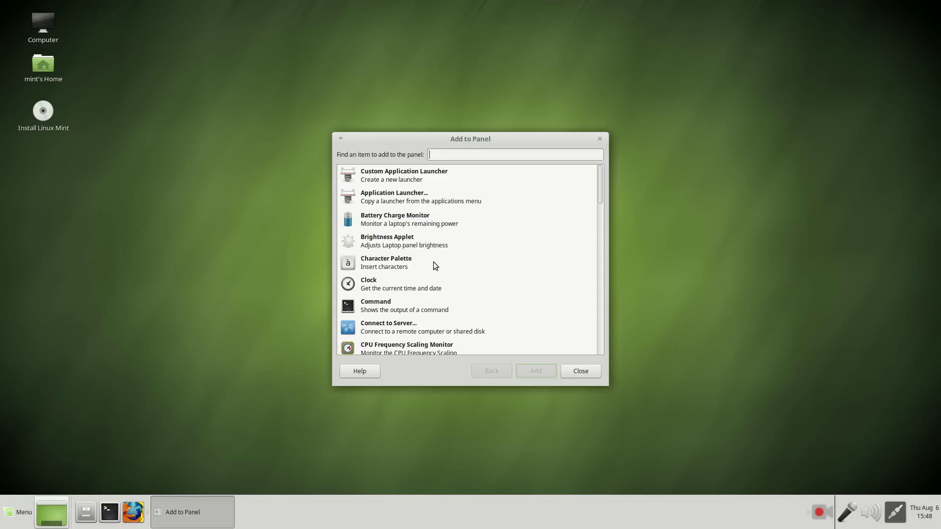
scroll(433, 263, down, 10)
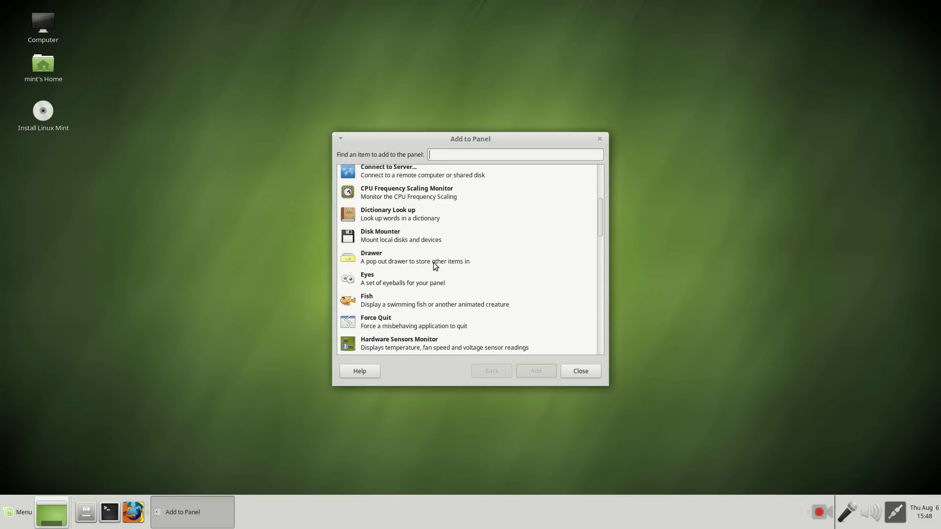
scroll(433, 263, down, 10)
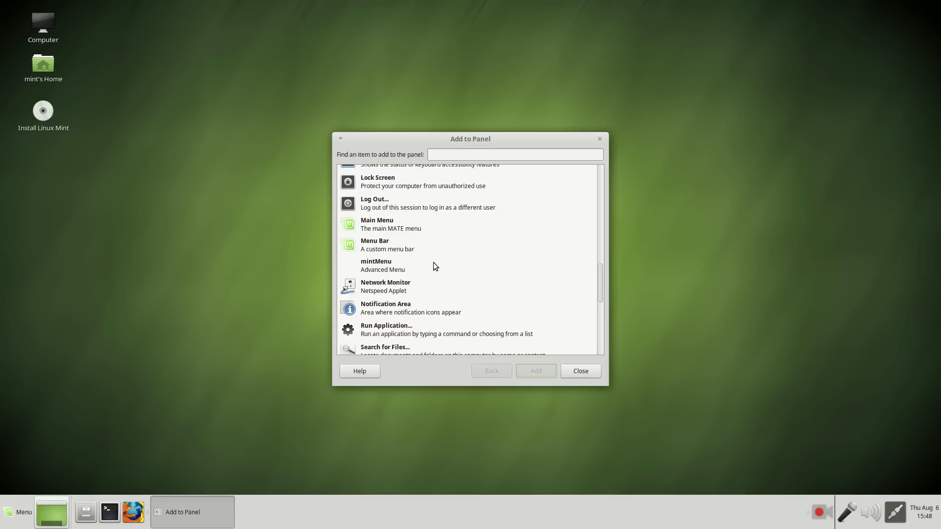
scroll(433, 266, down, 3)
click(422, 304)
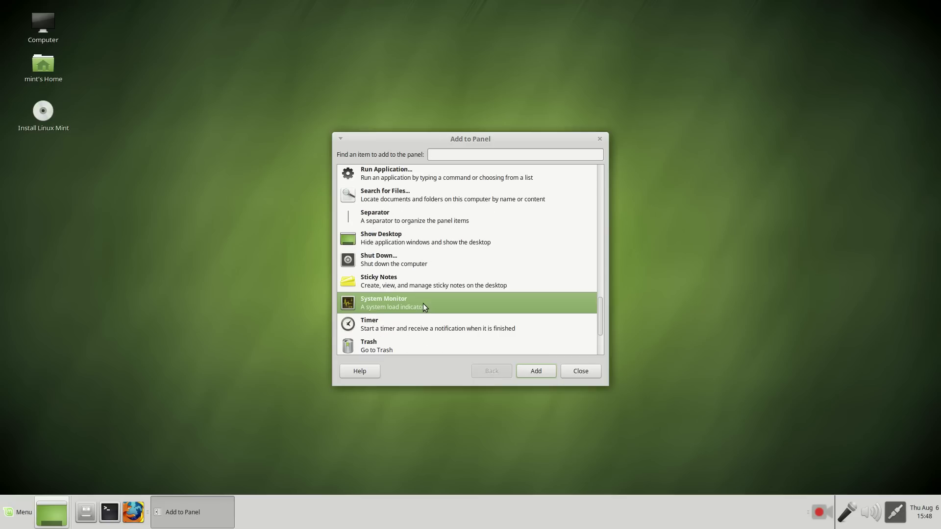
click(552, 370)
click(572, 371)
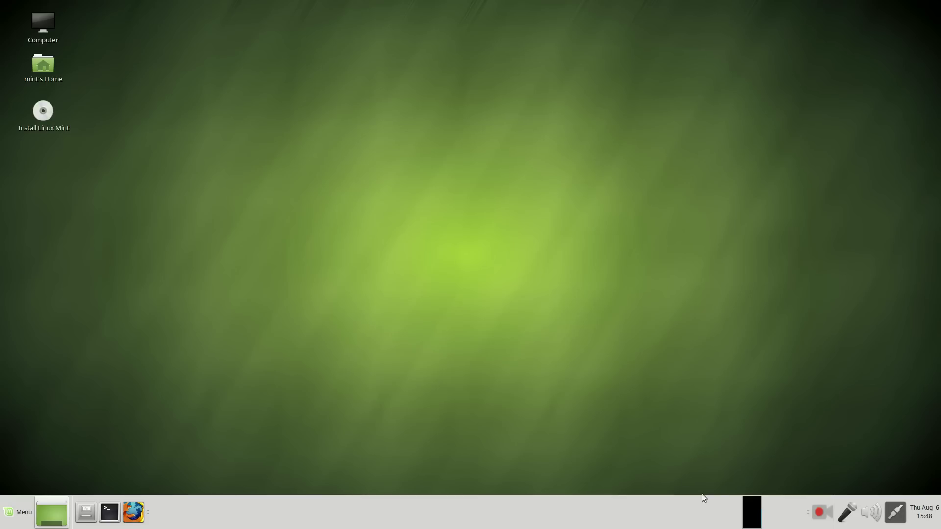
click(742, 512)
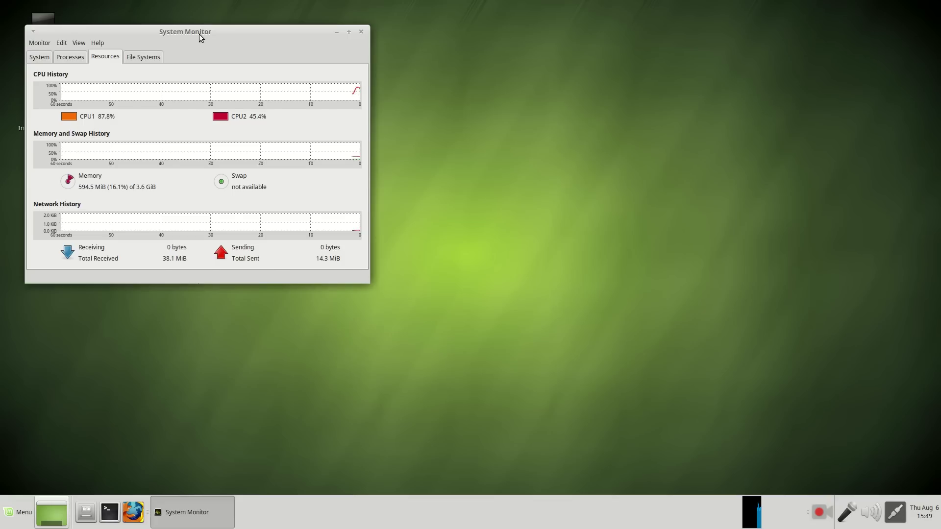
Step: Move the System Monitor window away from the corner, then close it
drag(197, 32, 307, 54)
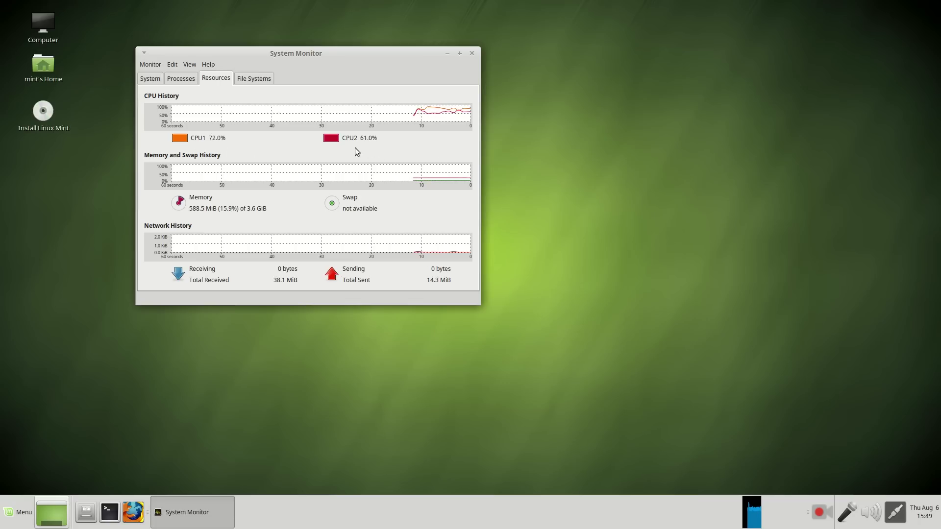
click(471, 55)
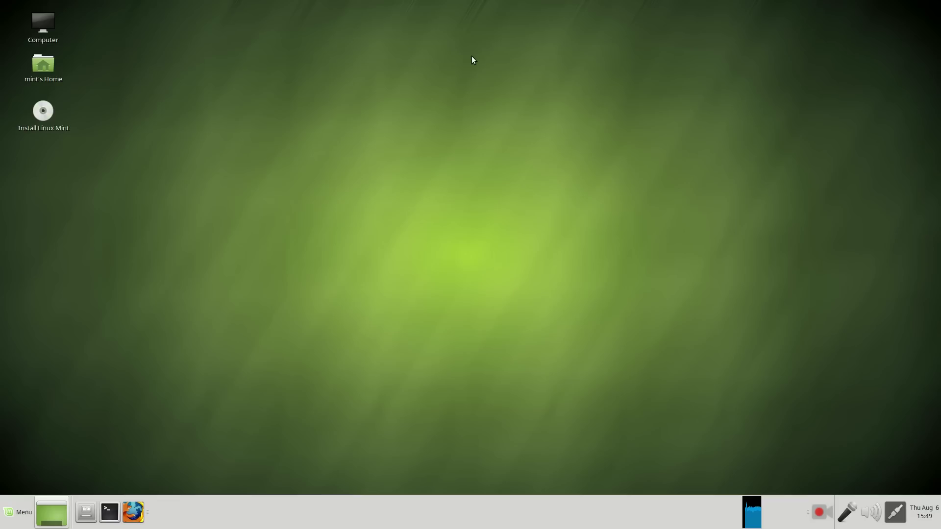
Step: Launch Firefox and load the Linux Mint main website
click(133, 512)
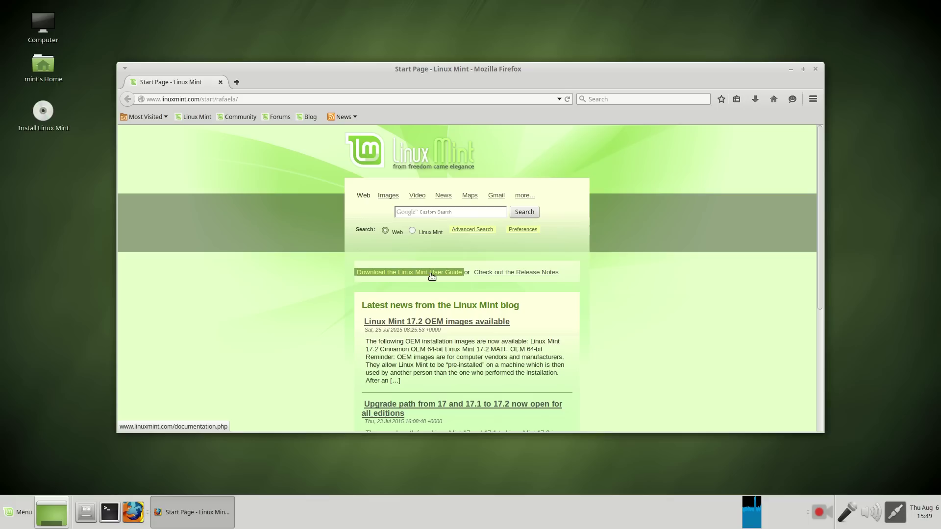
click(201, 119)
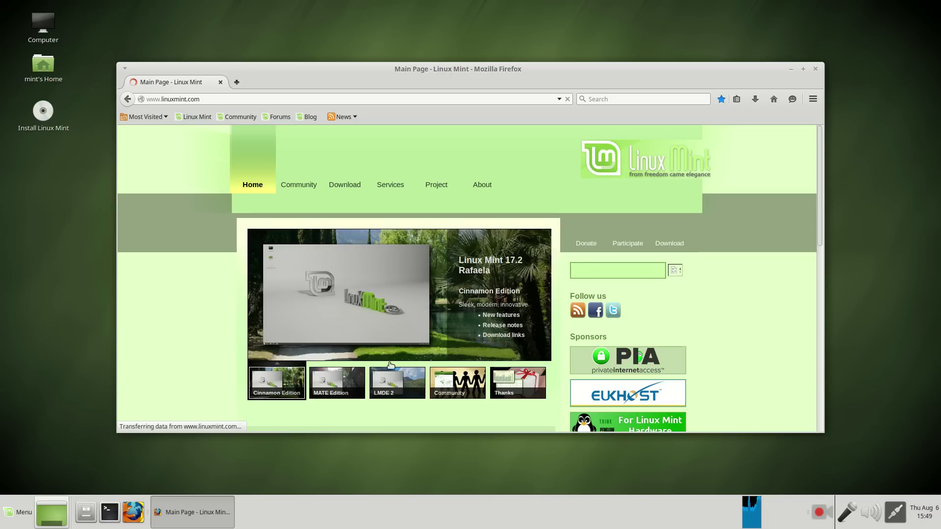
scroll(400, 385, down, 1)
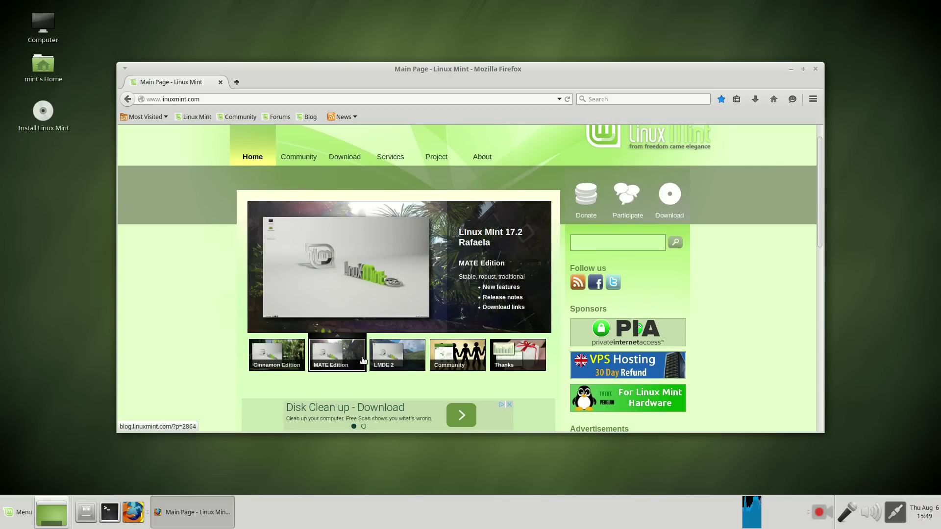
Step: Open the Linux Mint 17.2 MATE release post and read down to System requirements
mouse_move(348, 368)
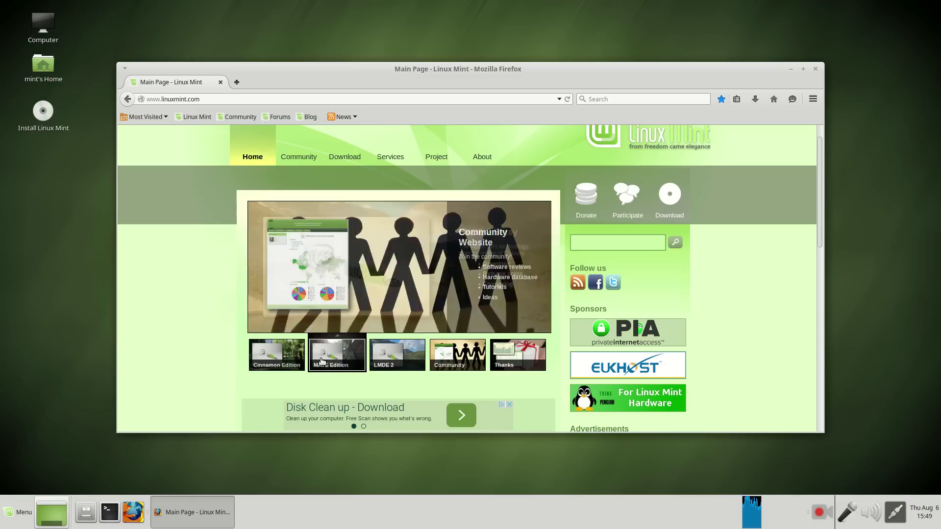
click(321, 361)
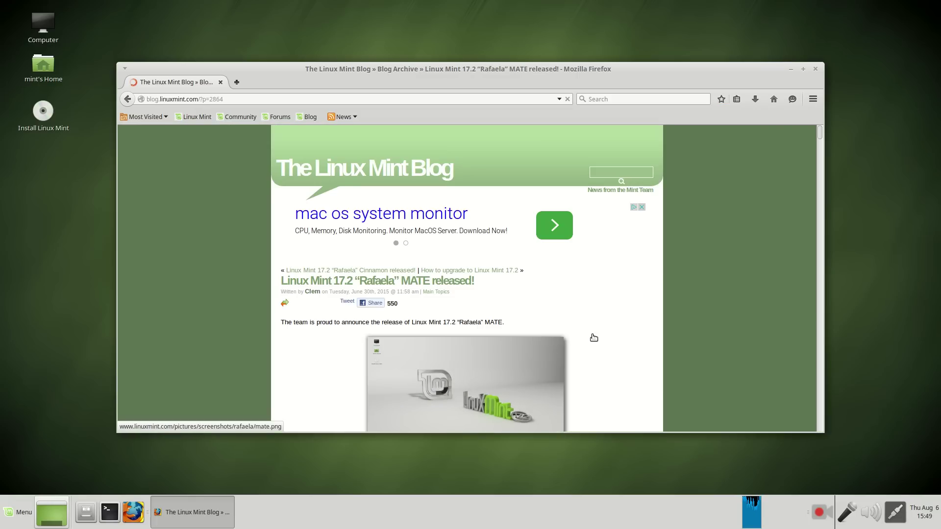
scroll(598, 336, down, 8)
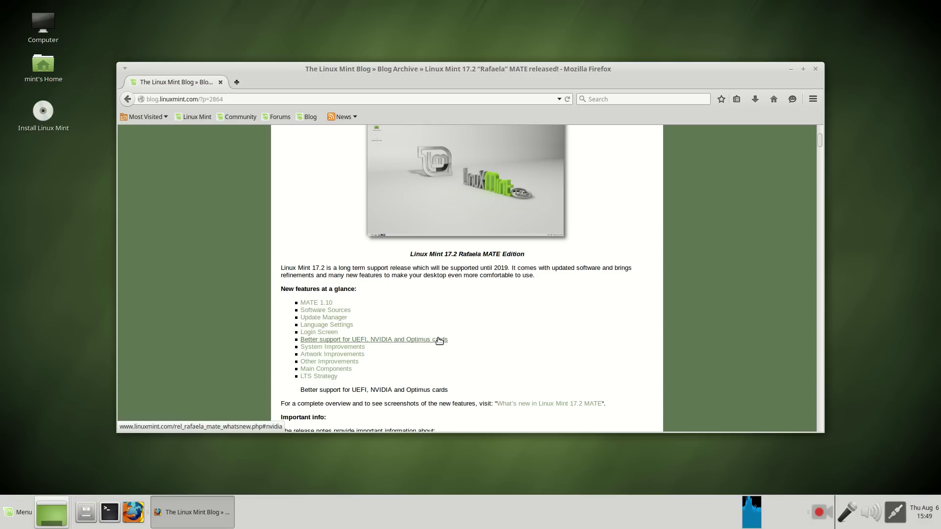
scroll(443, 343, down, 1)
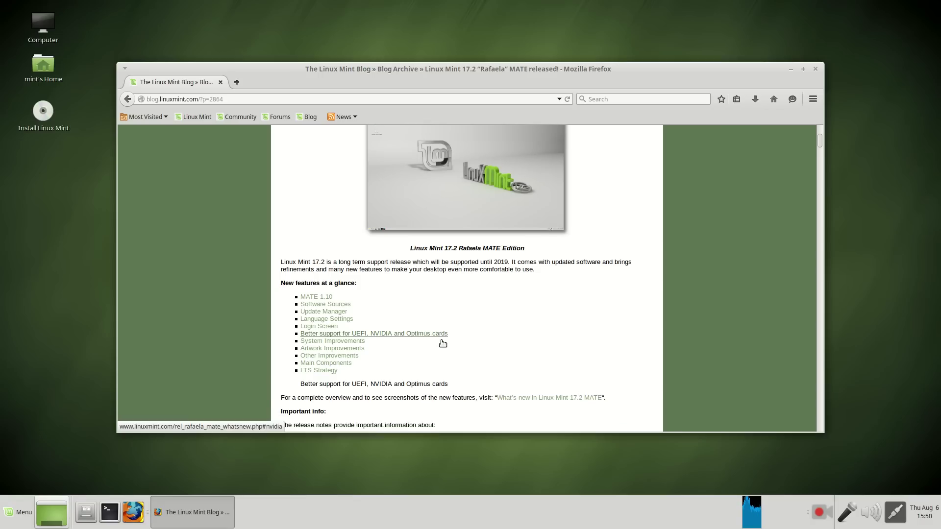
scroll(445, 342, down, 3)
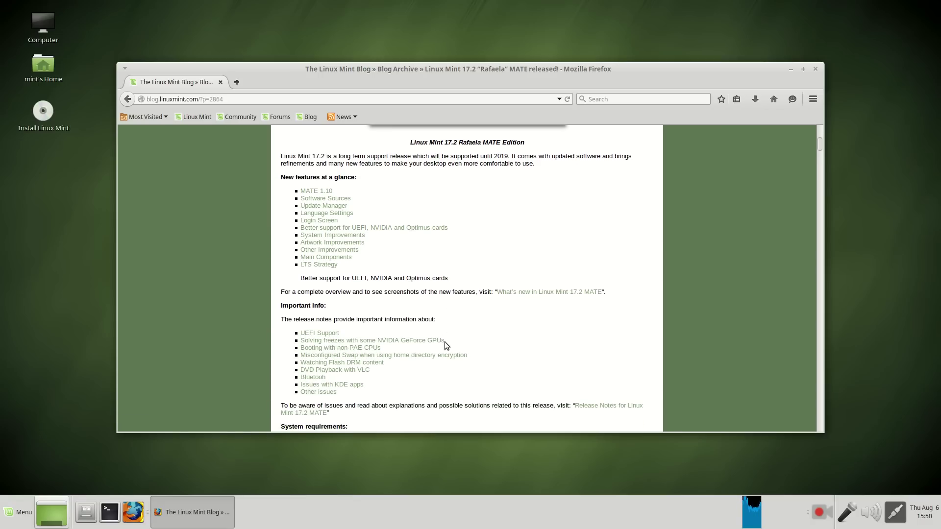
scroll(445, 343, down, 2)
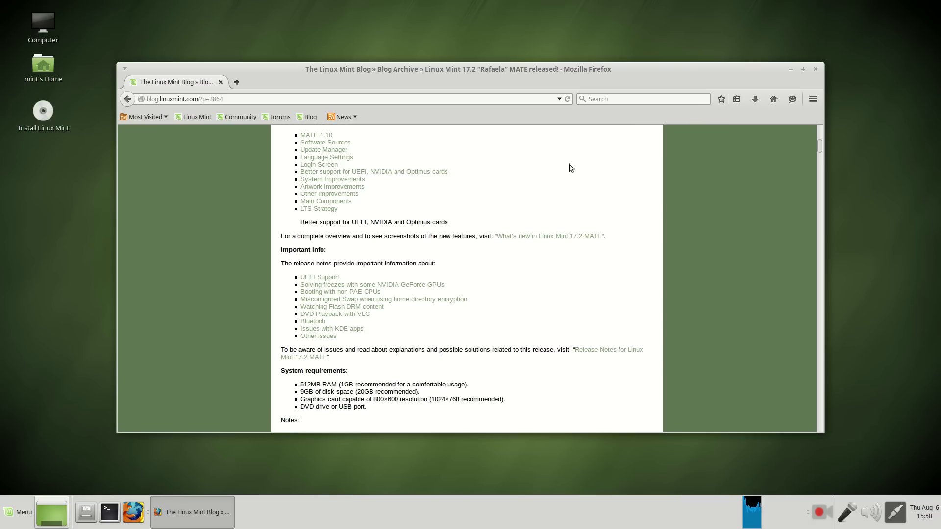
Step: Close Firefox and open the main menu, switching from Favorites back to All applications
click(815, 69)
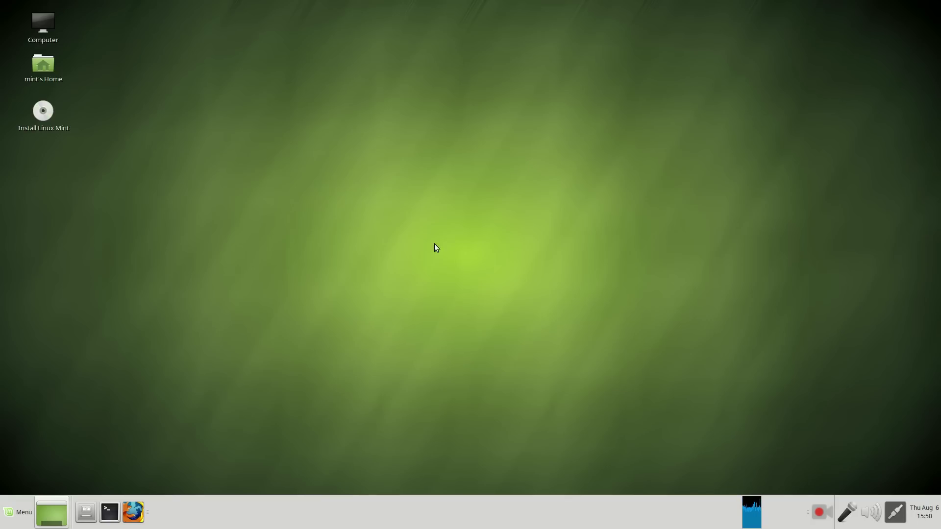
click(24, 515)
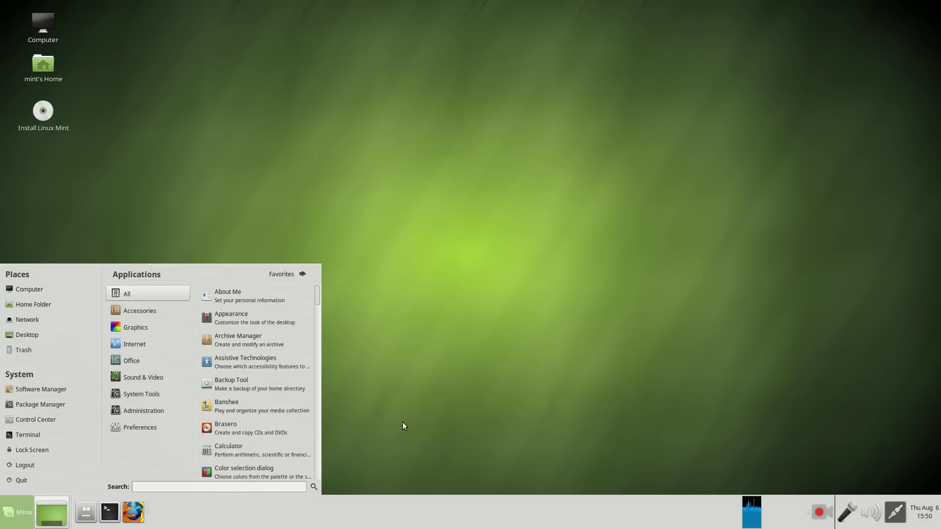
click(270, 278)
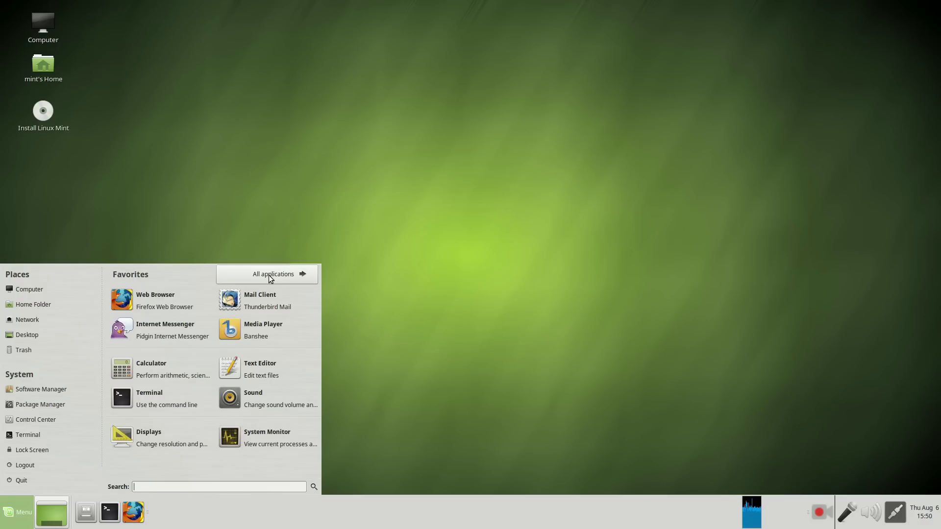
click(271, 279)
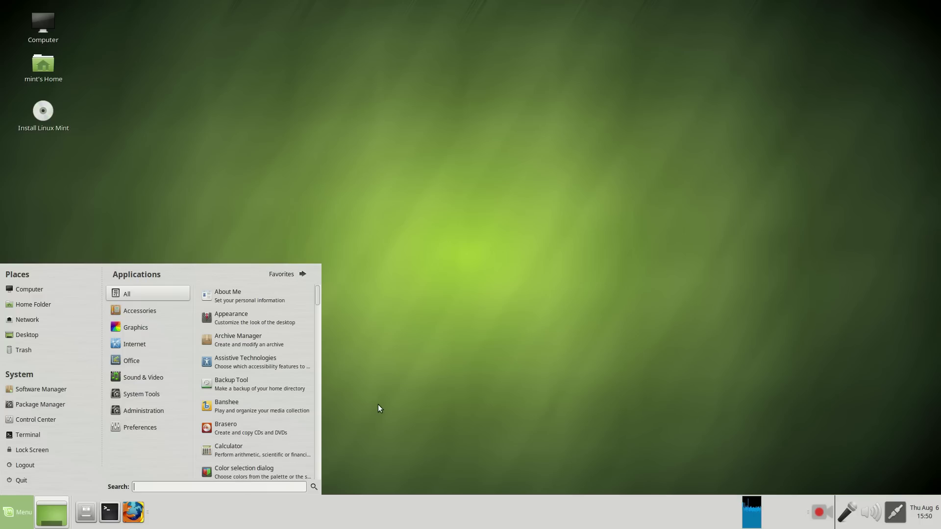
Step: Search the menu for 'rhy', review the rhythmbox install offer and description, then cancel
text(hy)
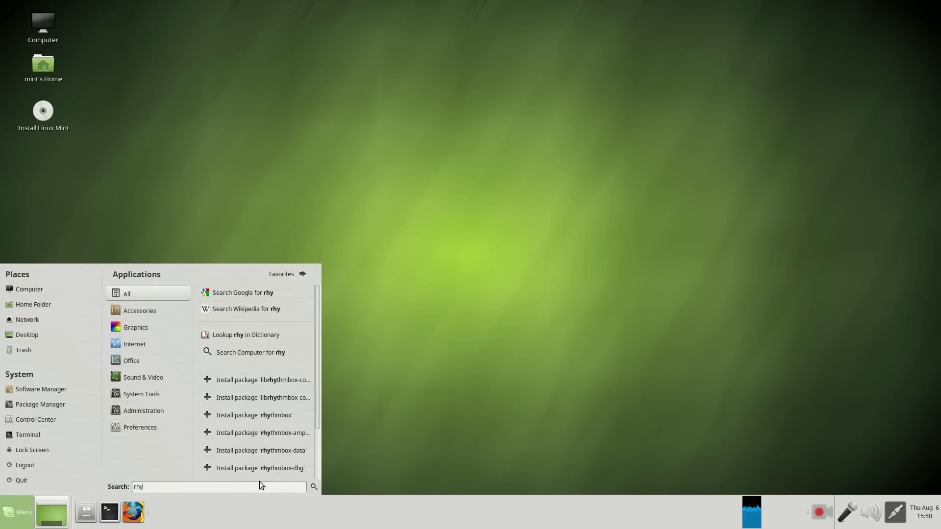
click(258, 416)
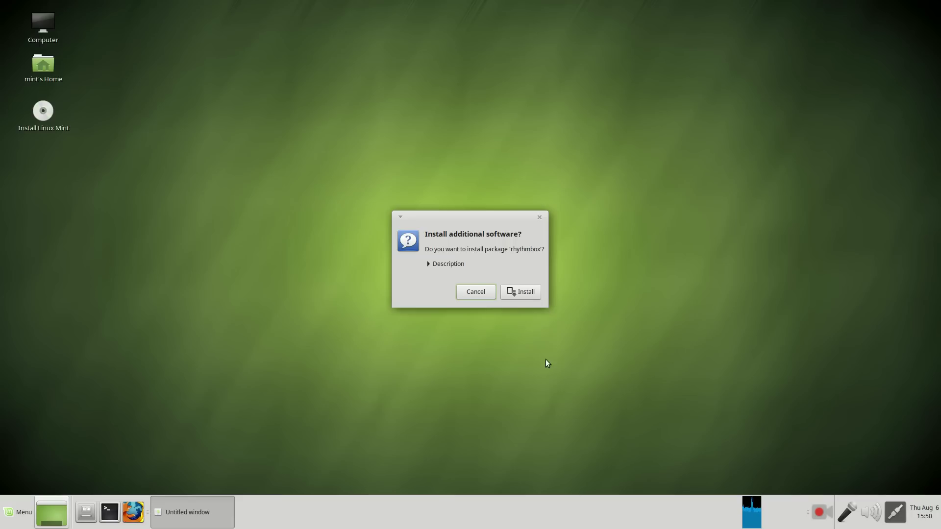
click(429, 264)
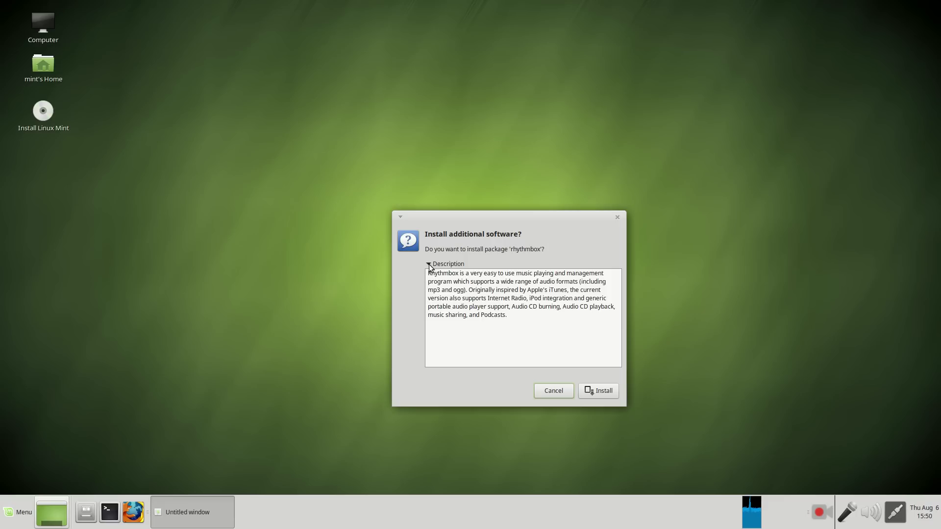
click(428, 264)
click(562, 392)
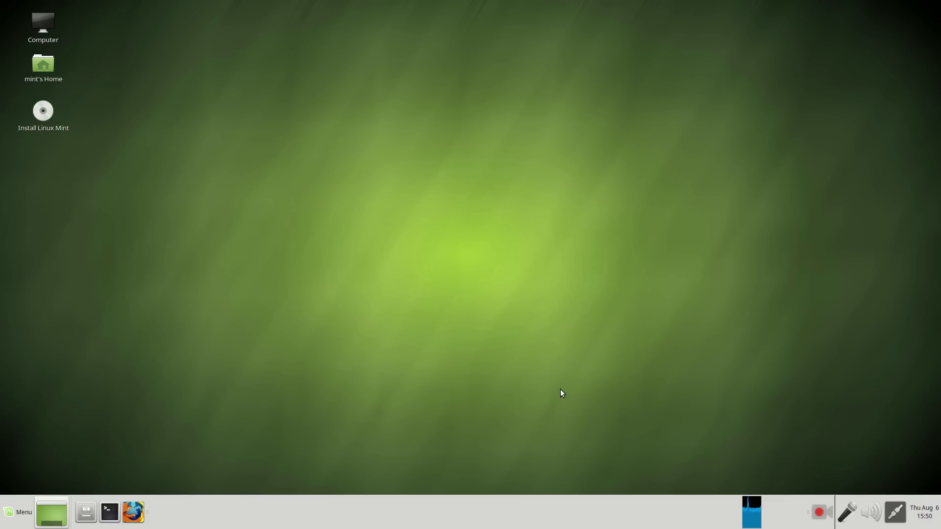
Step: Remove the System Monitor applet from the panel and show the menu's All applications list
right_click(756, 512)
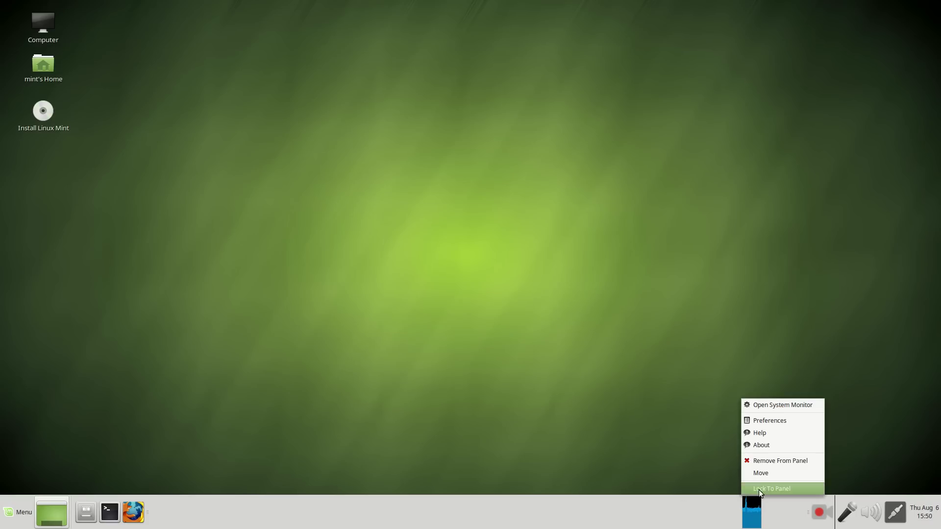
click(771, 461)
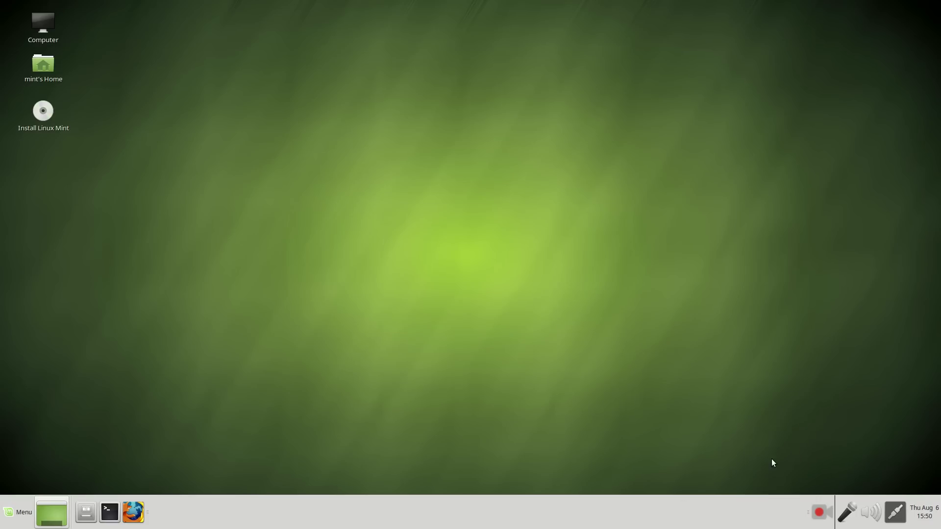
click(23, 512)
click(280, 275)
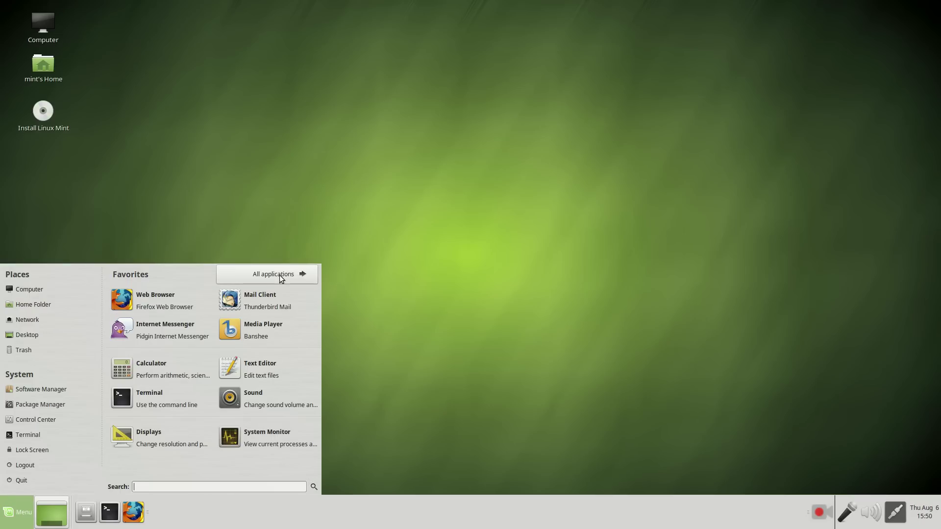
click(279, 275)
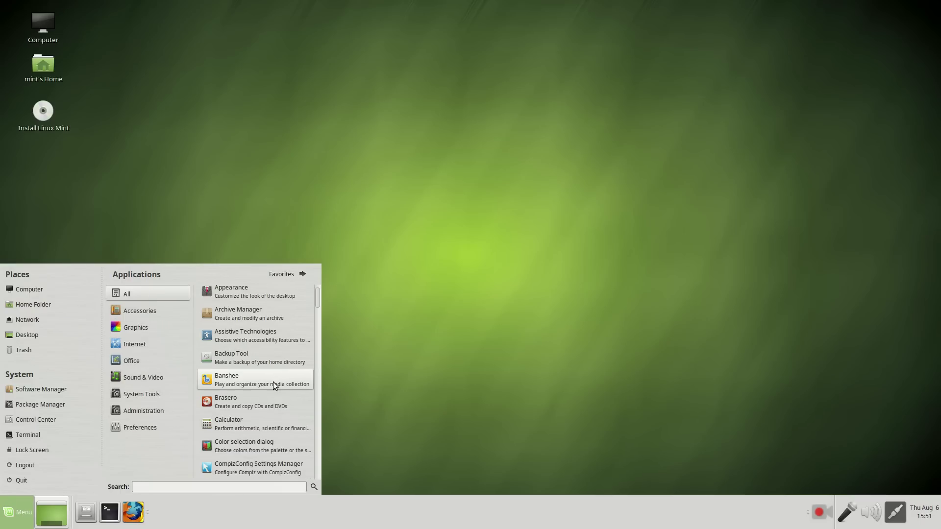
Step: Scroll down through the full list of installed applications
scroll(273, 385, down, 7)
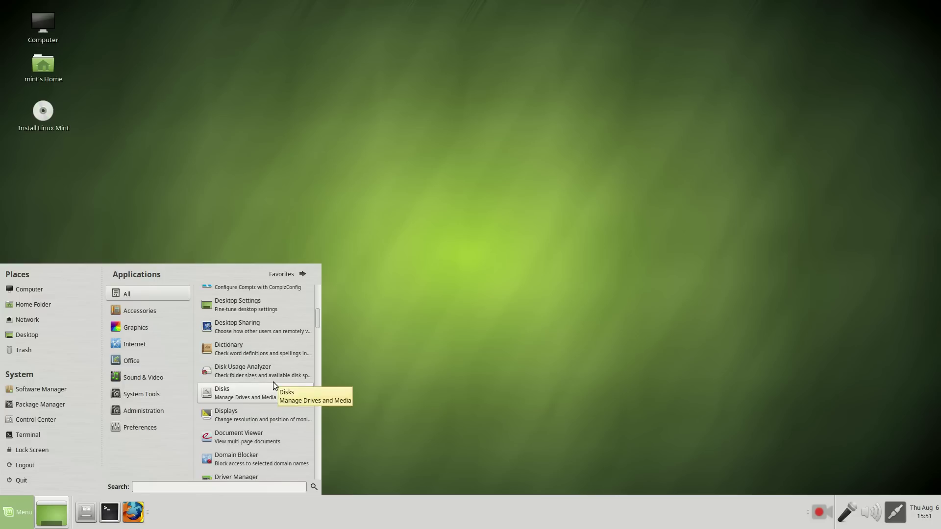
scroll(273, 385, down, 7)
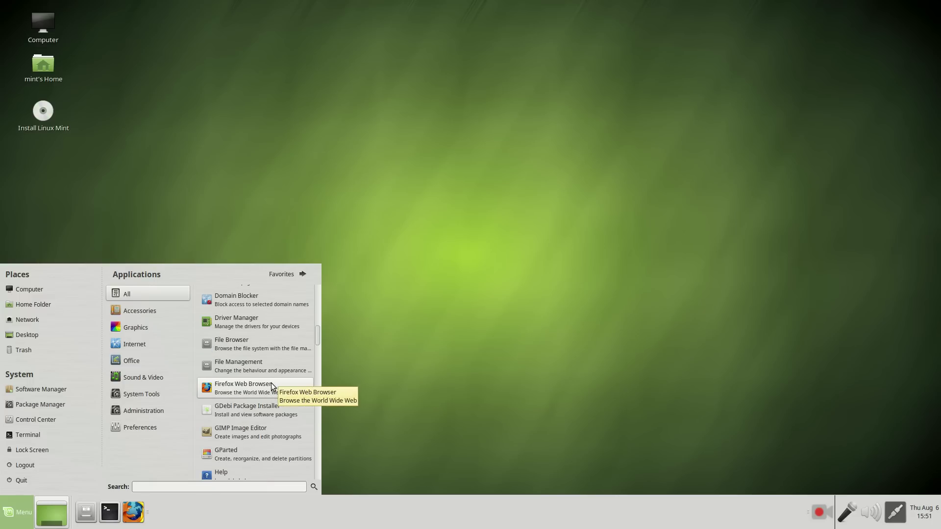
scroll(255, 428, down, 2)
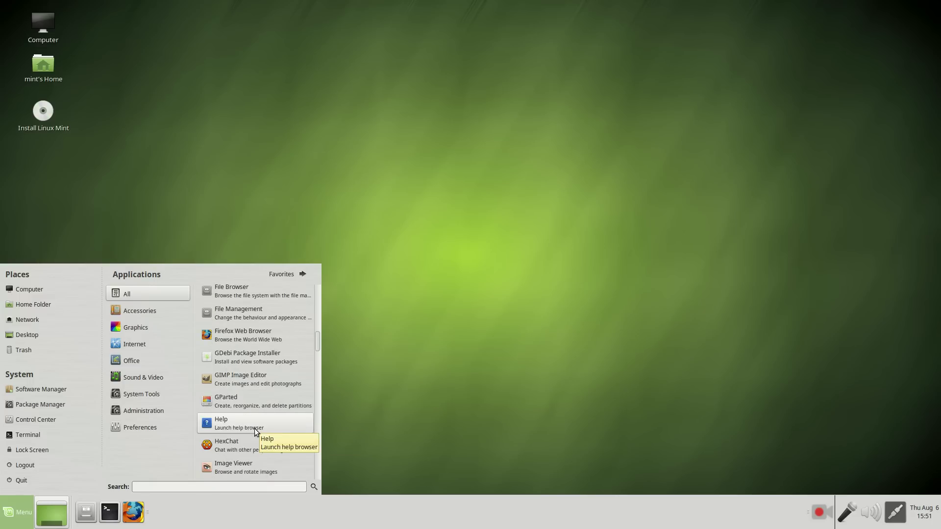
scroll(254, 428, down, 9)
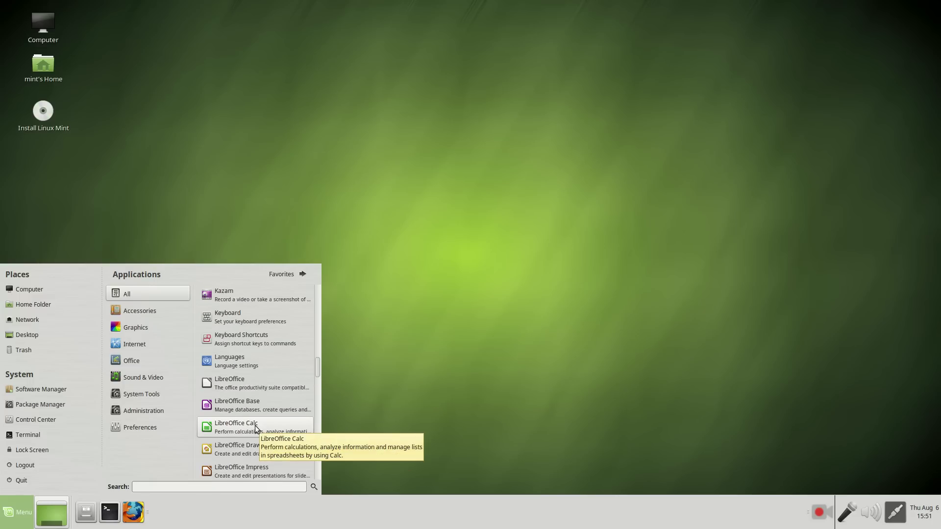
scroll(255, 425, down, 10)
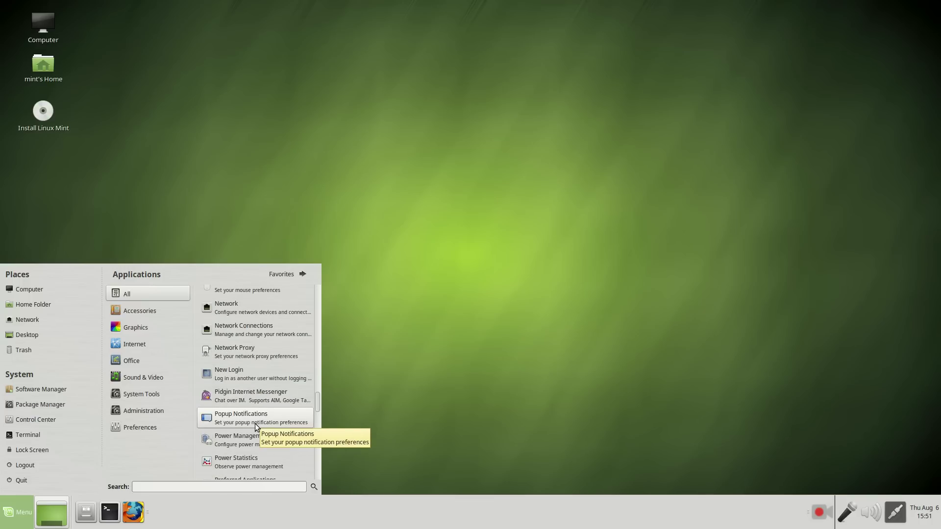
scroll(255, 424, down, 3)
scroll(255, 424, down, 4)
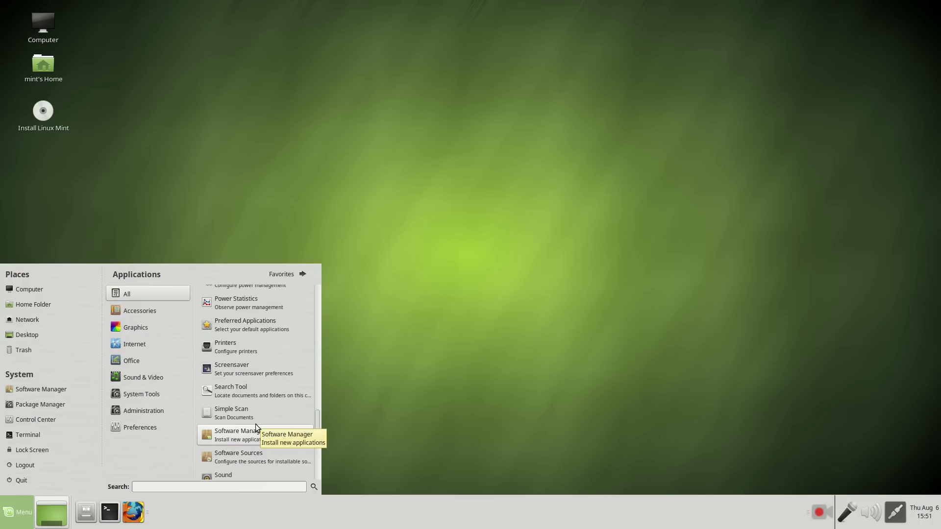
scroll(255, 424, down, 4)
scroll(255, 424, down, 3)
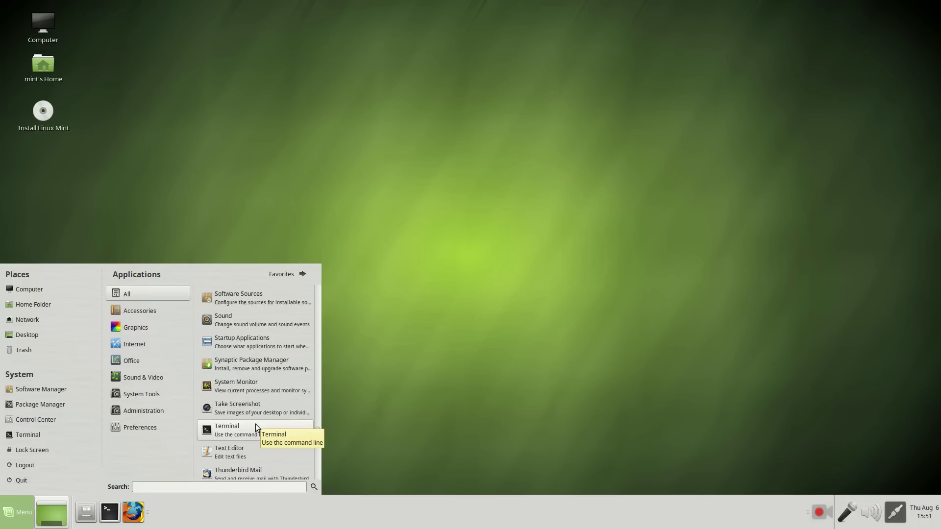
scroll(255, 424, down, 10)
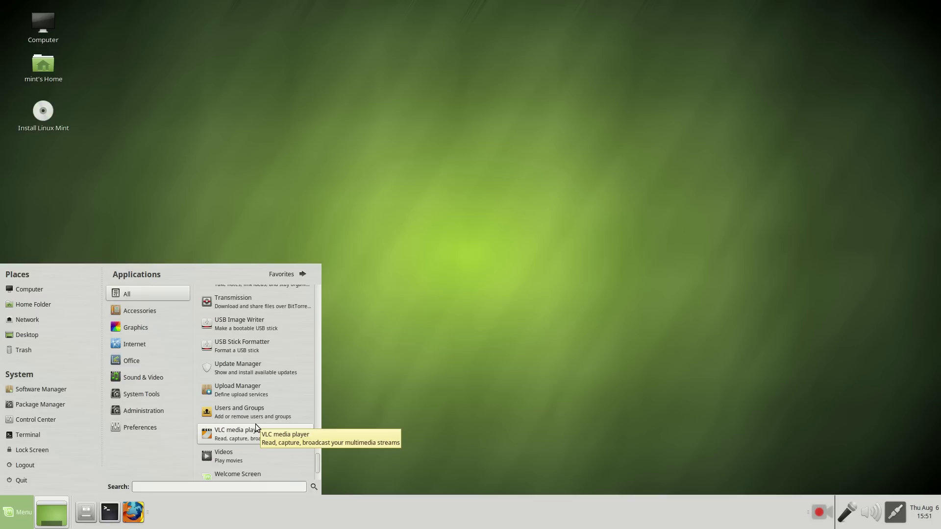
scroll(254, 424, down, 3)
Step: Open and close the Welcome Screen, view the menu's Preferences apps, then dismiss the menu
click(256, 424)
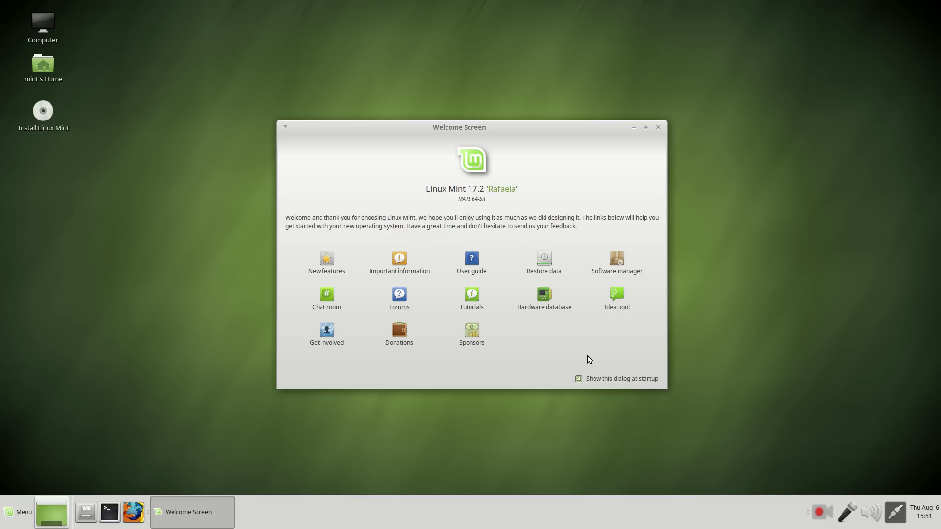
click(657, 128)
click(30, 517)
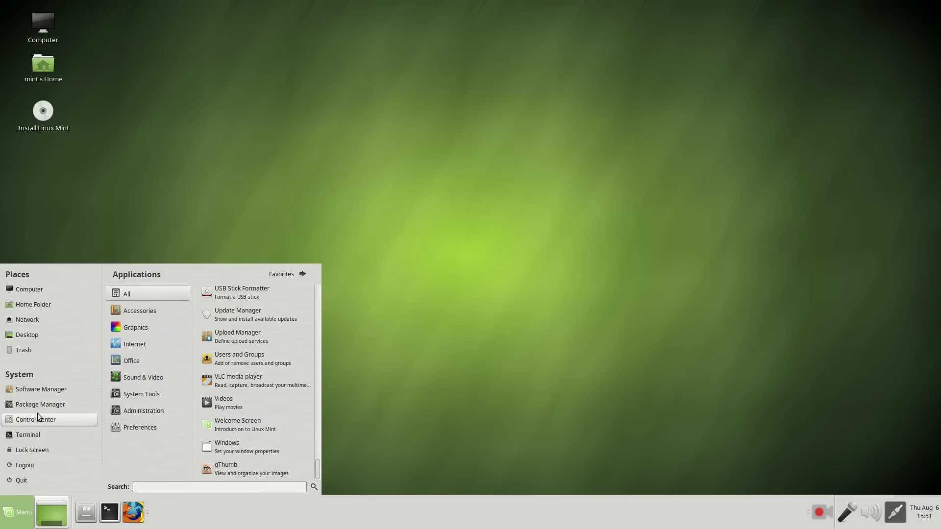
mouse_move(142, 422)
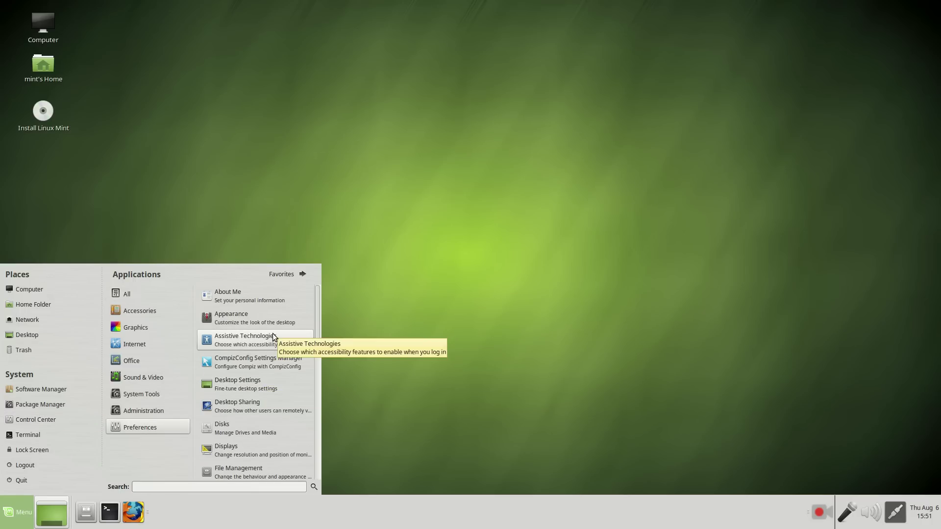
click(448, 258)
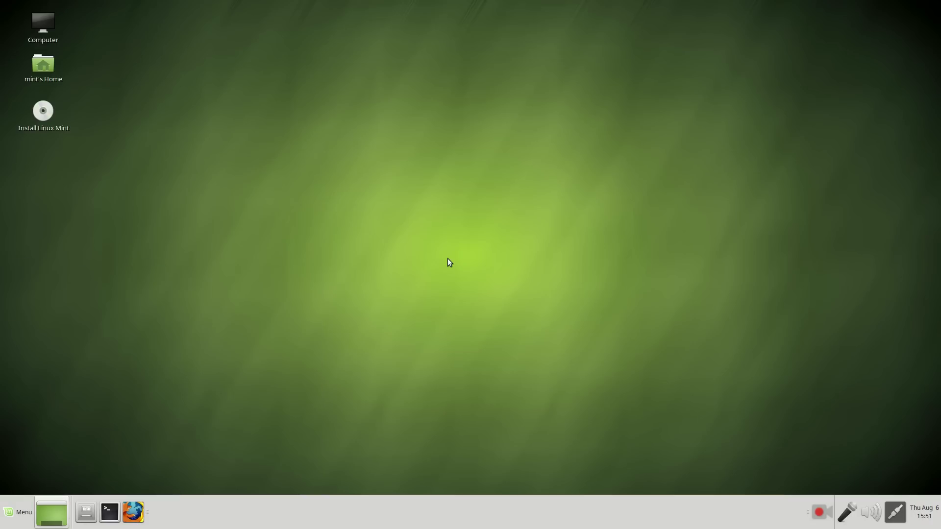